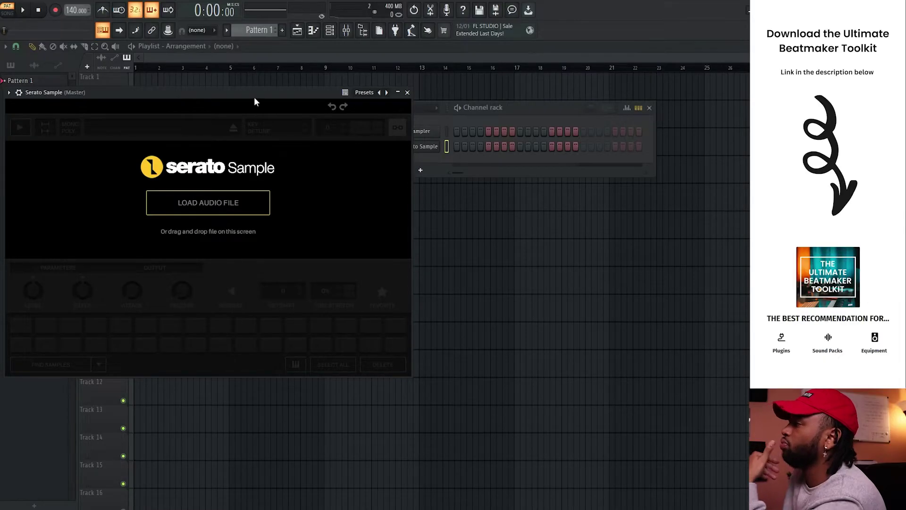
drag(254, 98, 378, 141)
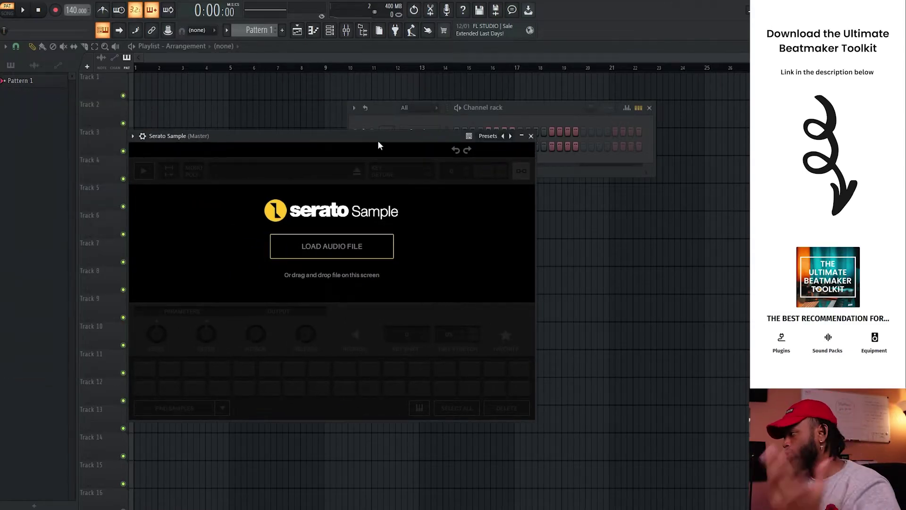
click(336, 242)
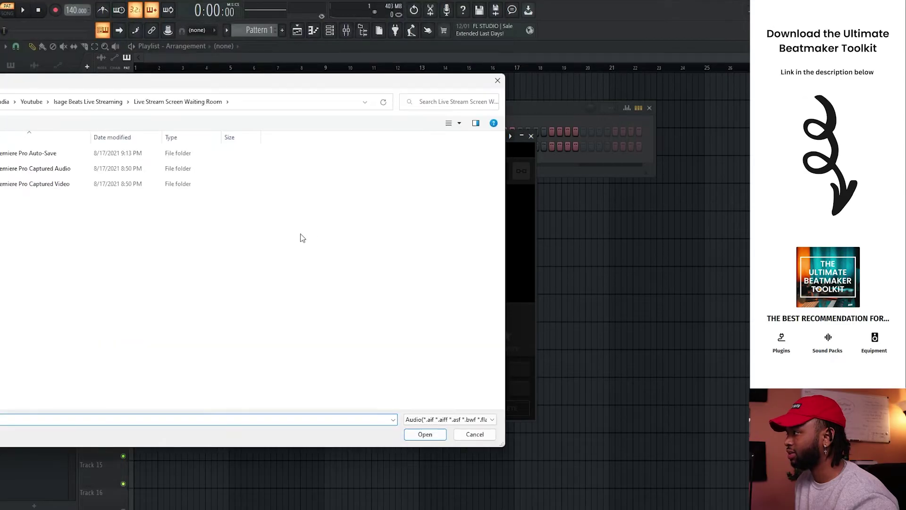
key(Escape)
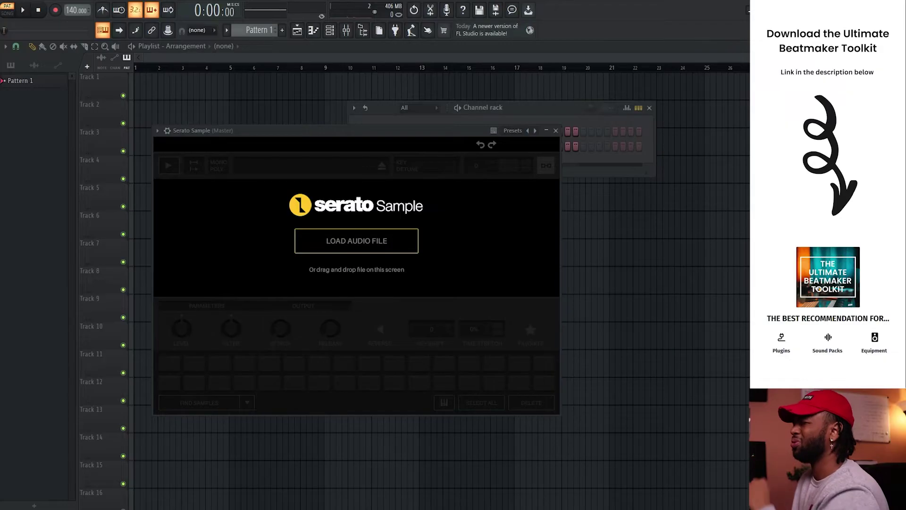
Load the Deniece Williams-Free audio file into Serato Sample and inspect its waveform.
drag(227, 217, 357, 246)
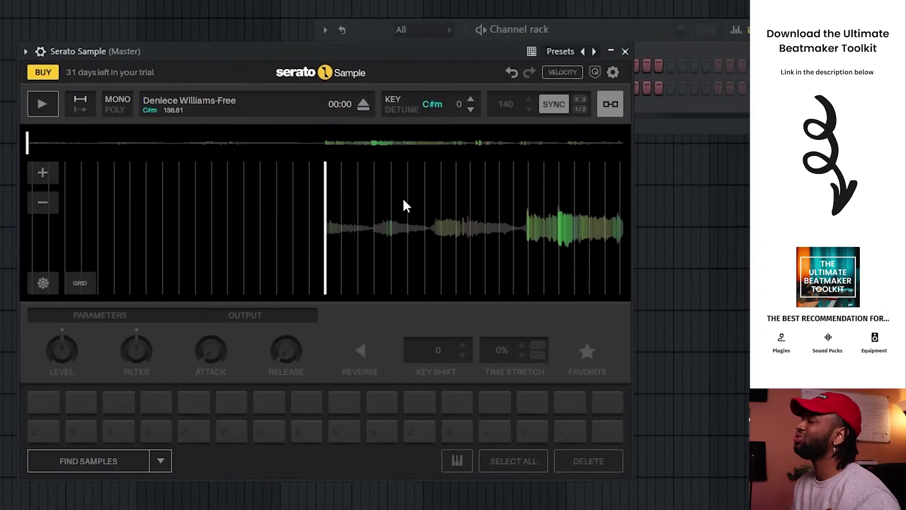
scroll(448, 192, up, 2)
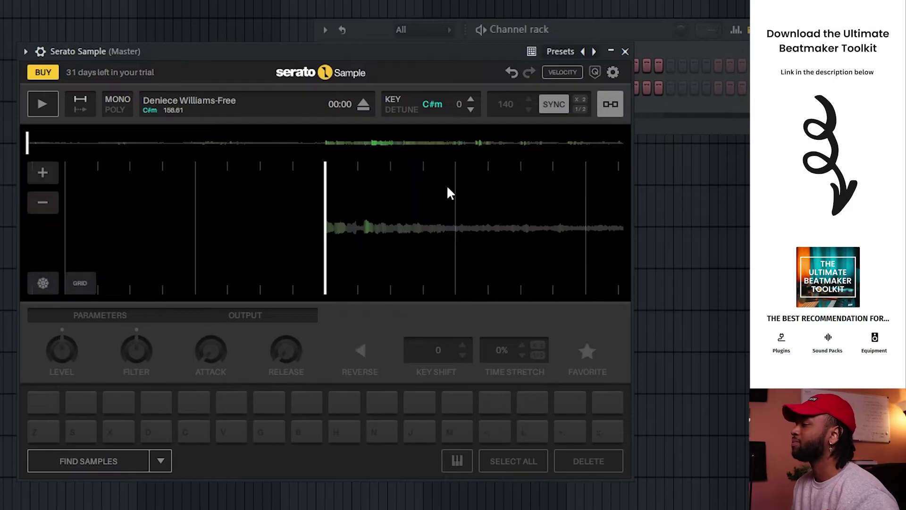
scroll(407, 199, down, 2)
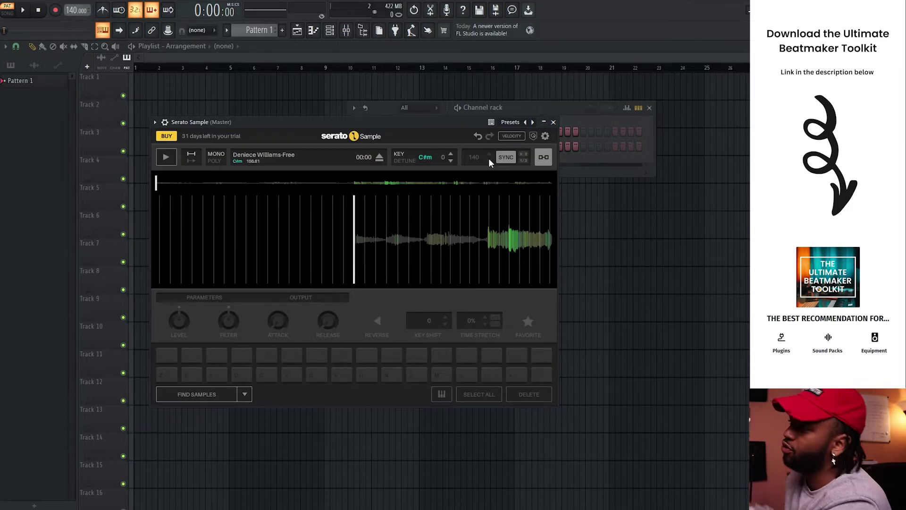
Set the project tempo to 120 BPM.
drag(73, 9, 73, 25)
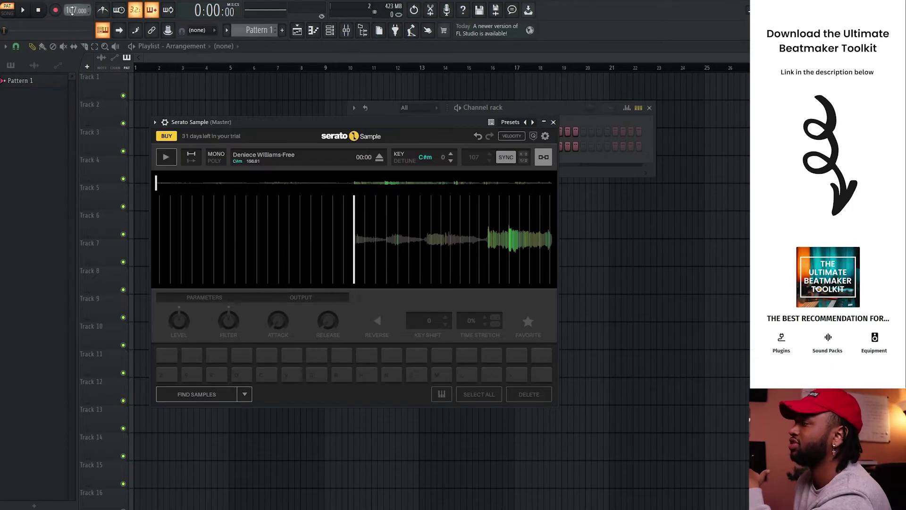
drag(72, 10, 73, 5)
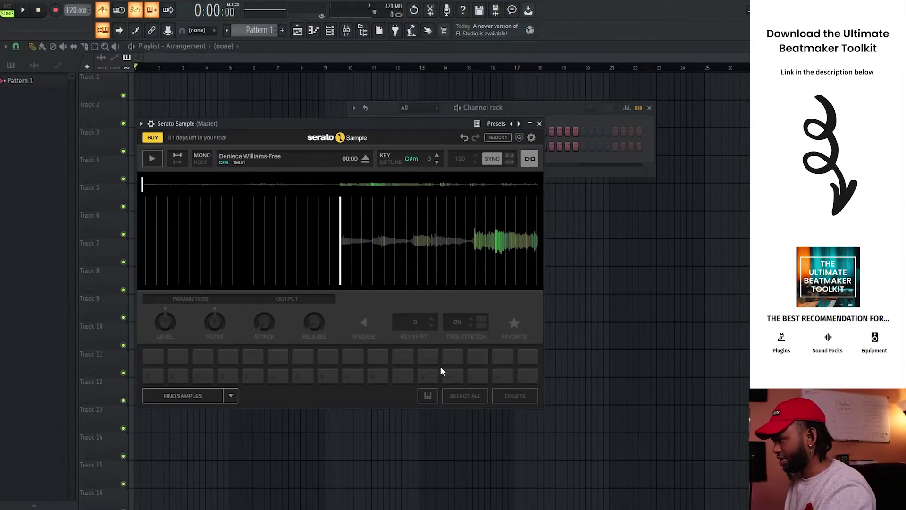
Try out sample cue points on pads 17, 18, 19, 21 and 25, clearing each set of pads after trying it.
click(155, 359)
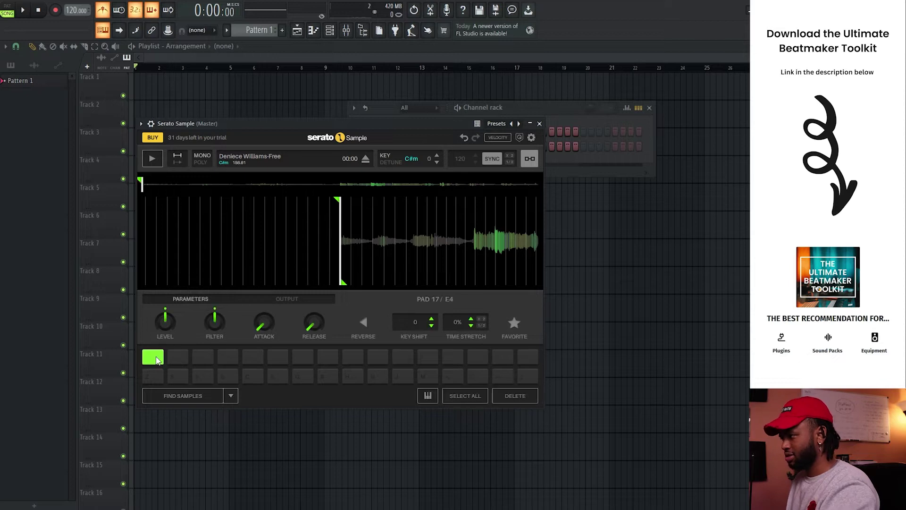
drag(324, 253, 270, 253)
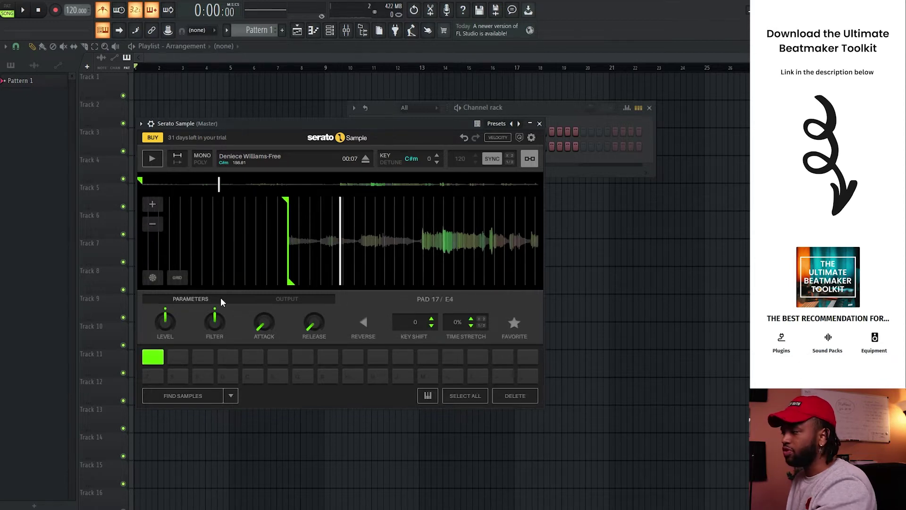
click(183, 362)
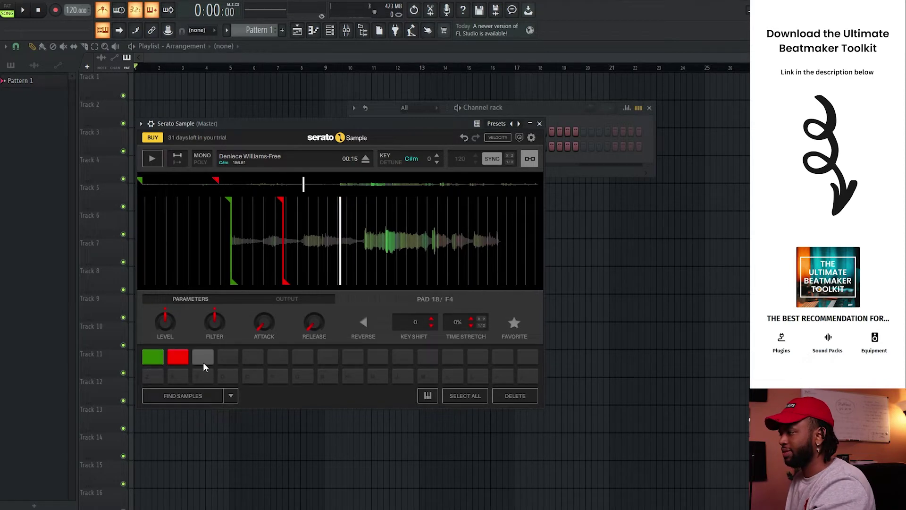
click(203, 358)
click(253, 357)
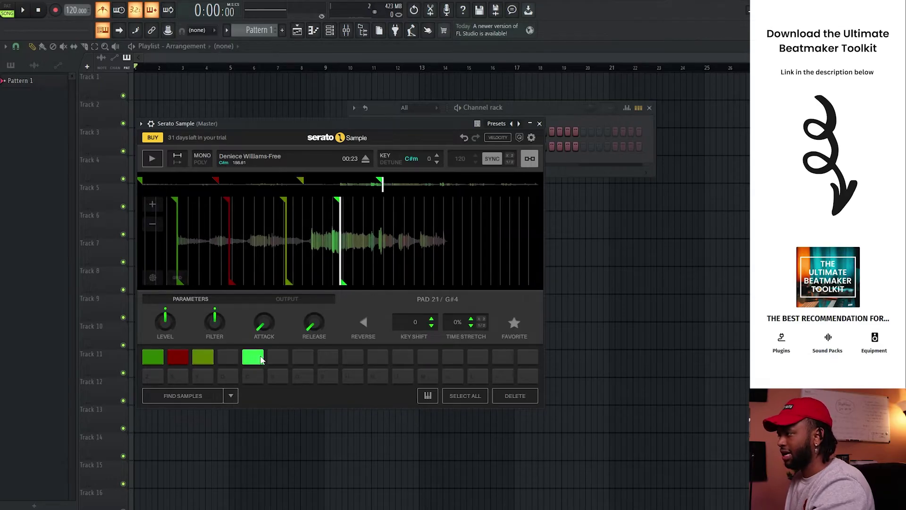
click(468, 395)
click(519, 396)
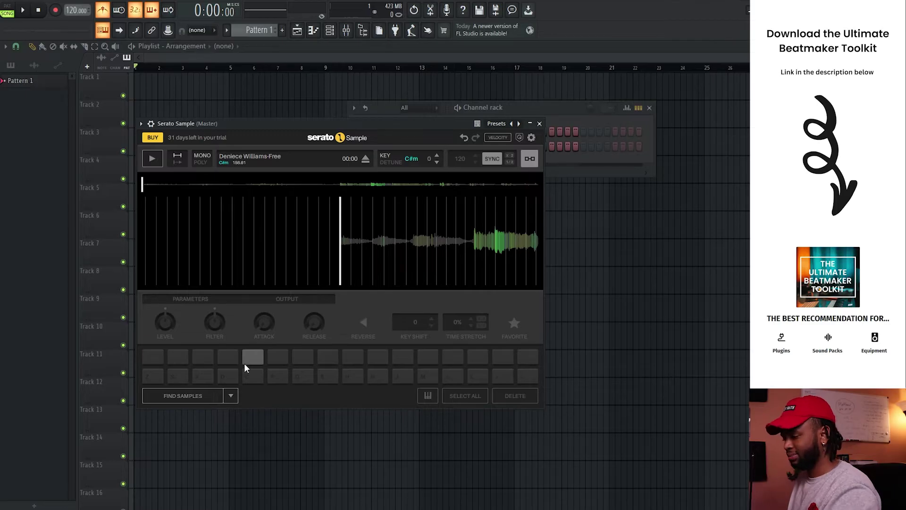
click(353, 356)
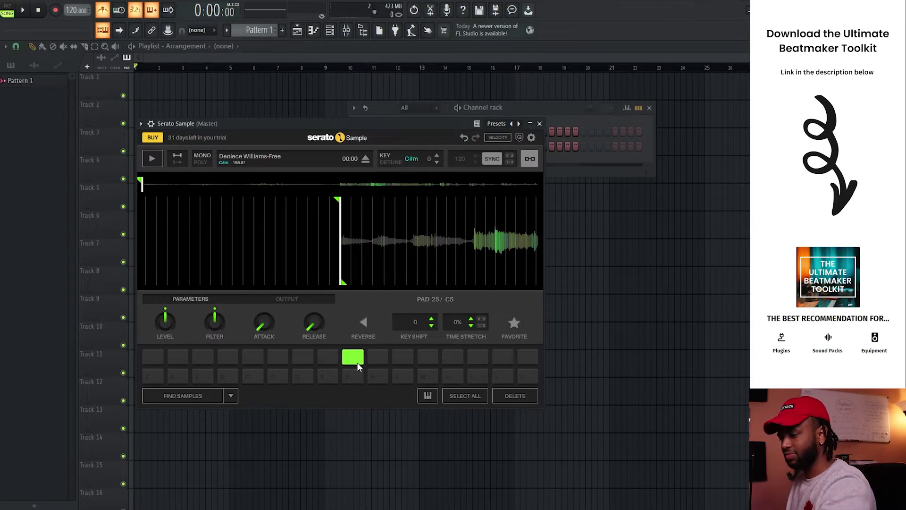
click(522, 397)
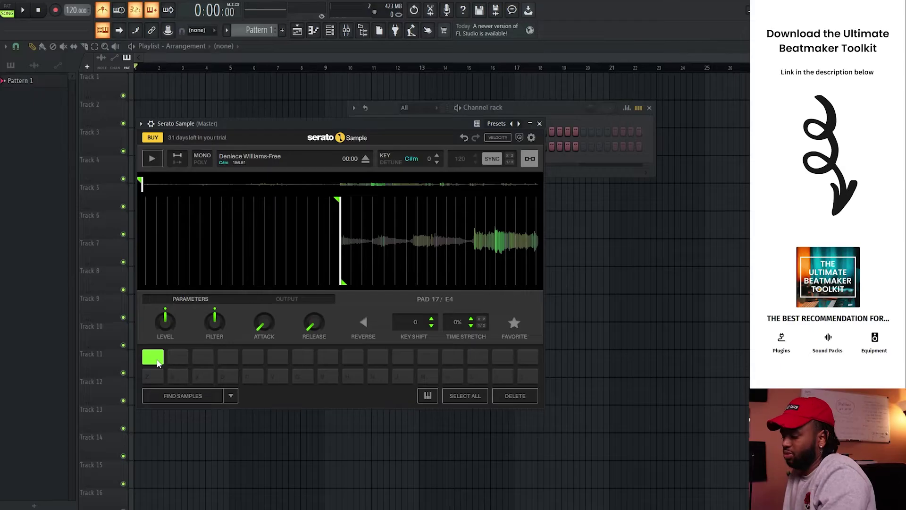
Assign the start of the sample to pad 17 and audition it.
click(157, 362)
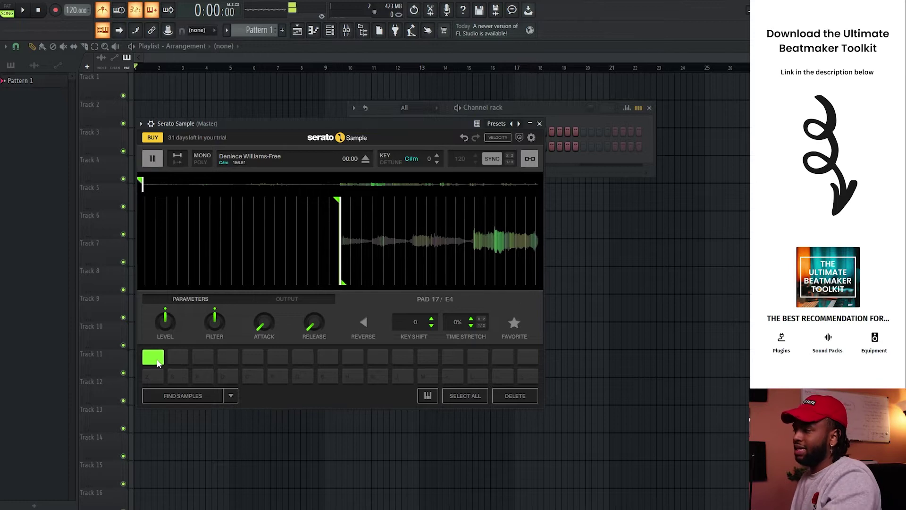
click(156, 363)
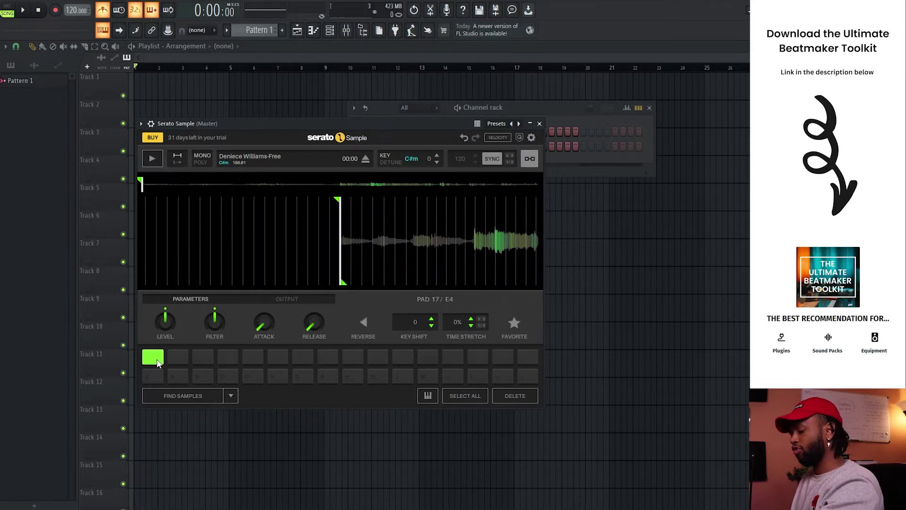
Assign the start of the sample to pads 18 through 24 as well.
key(r)
key(5)
key(t)
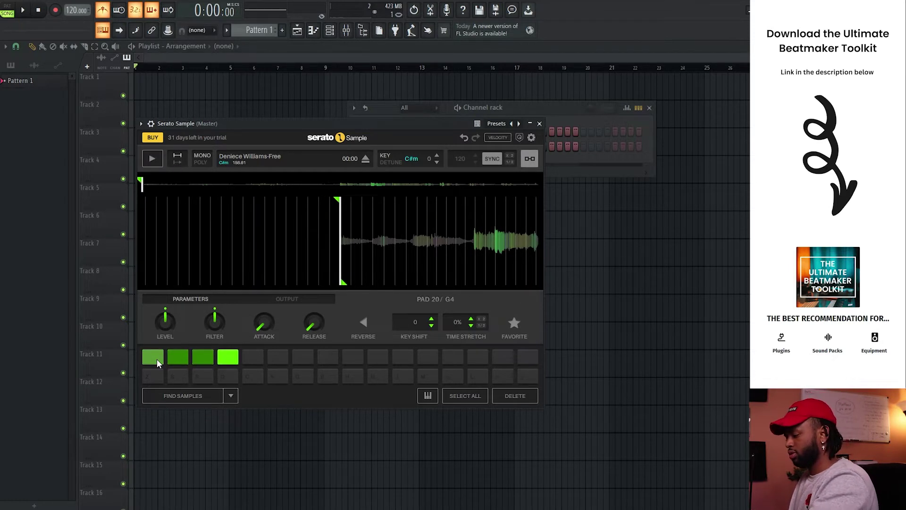
key(6)
key(y)
key(7)
key(u)
Delete the cue points on pads 18 through 24, keeping only pad 17.
click(181, 360)
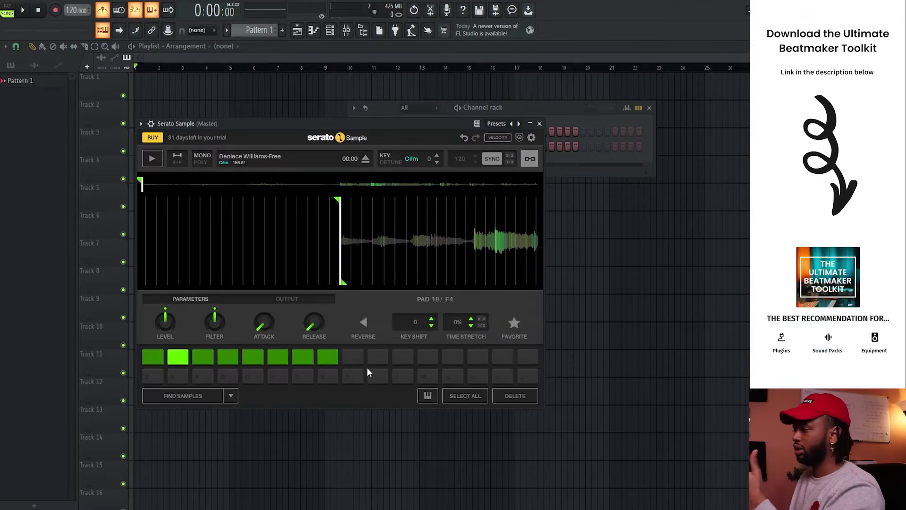
click(334, 363)
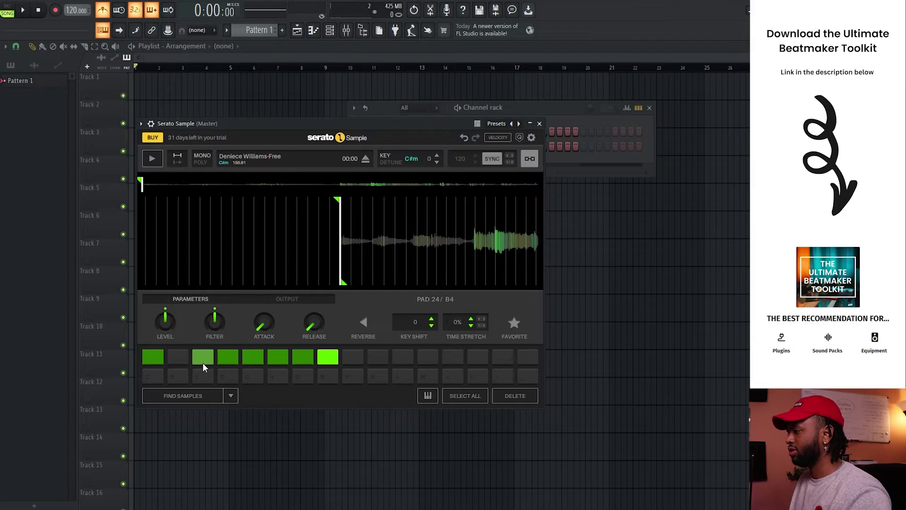
click(203, 363)
click(199, 359)
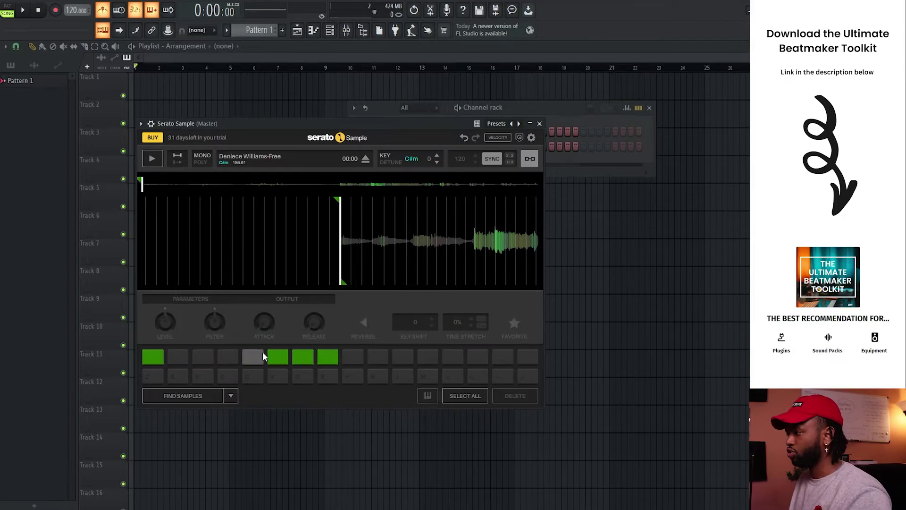
click(327, 357)
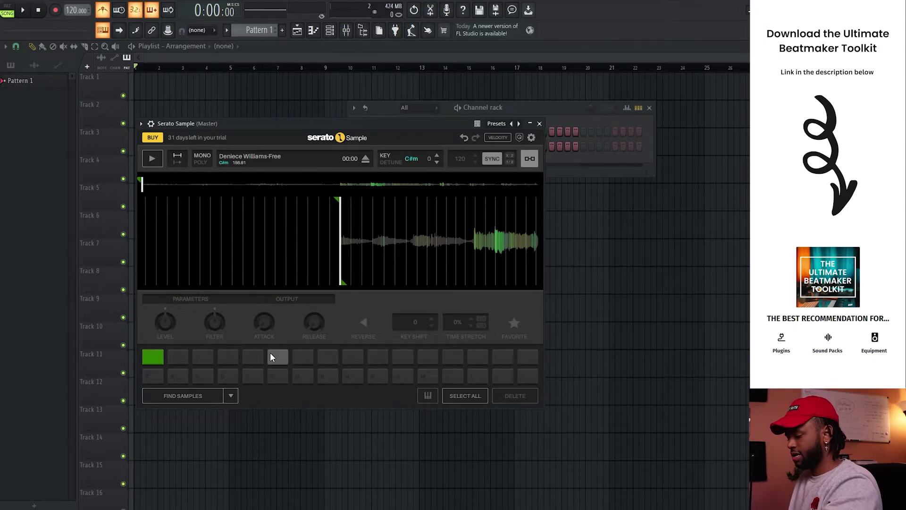
Audition pad 17 from the start of the sample at the current tempo.
key(e)
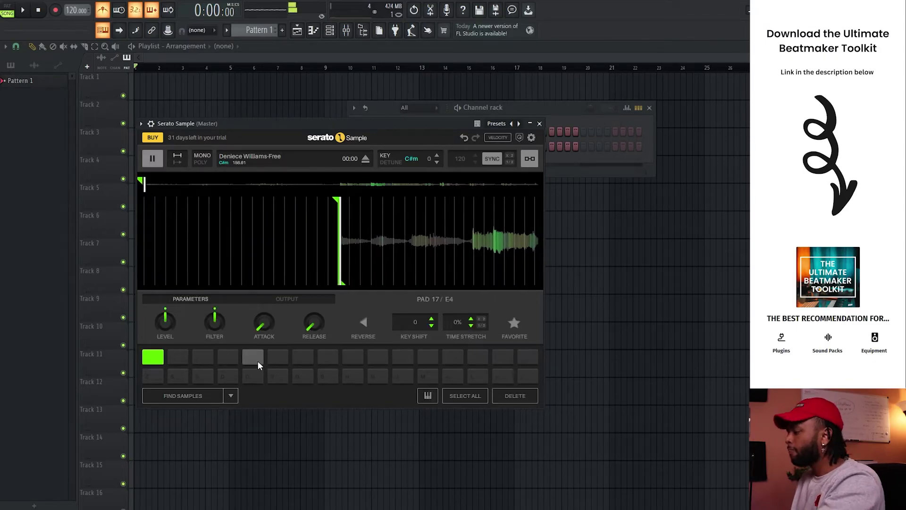
key(space)
key(space)
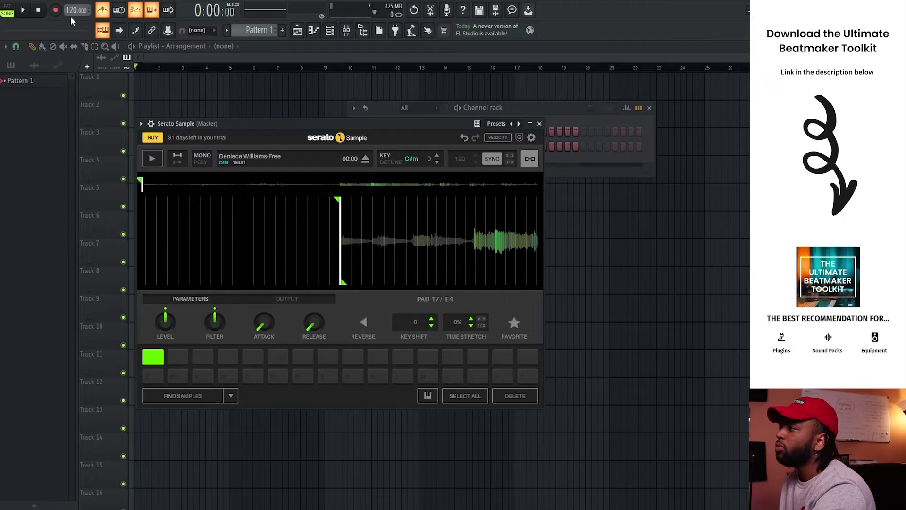
Set the project tempo to 130 BPM and audition pad 17 against the song playback.
right_click(75, 12)
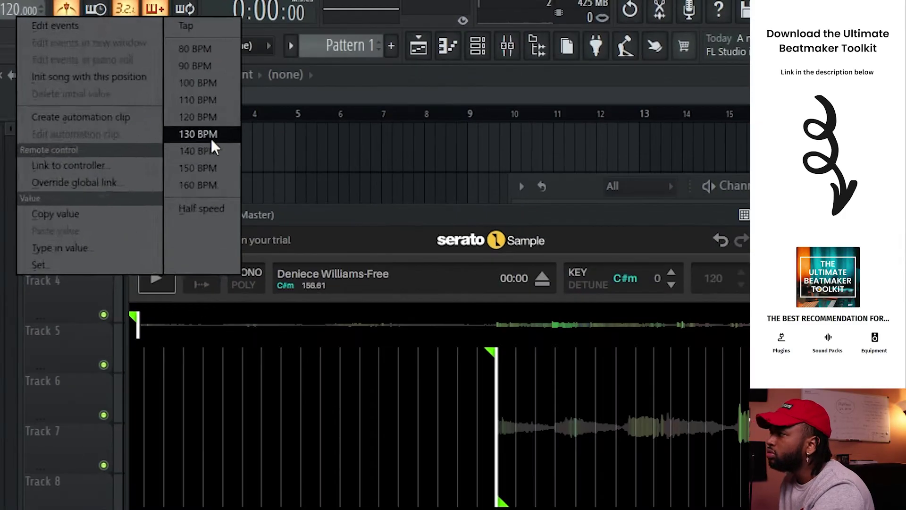
click(175, 79)
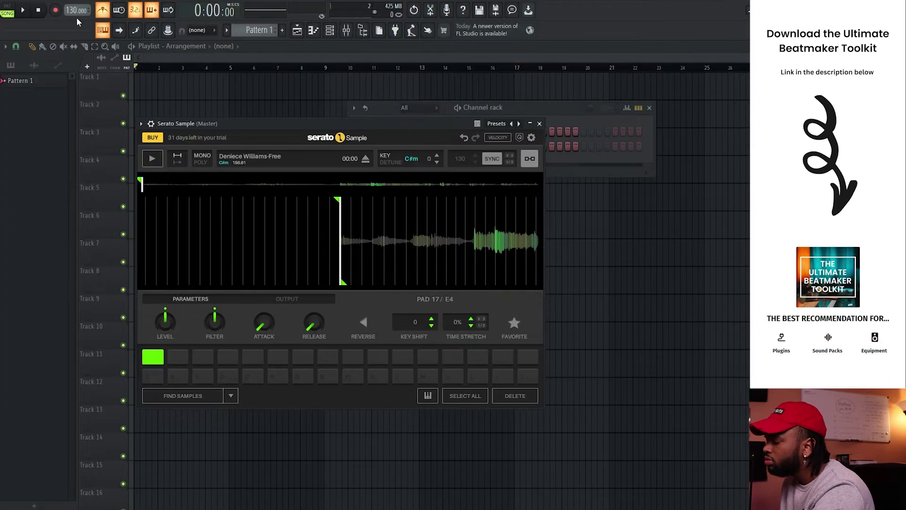
key(space)
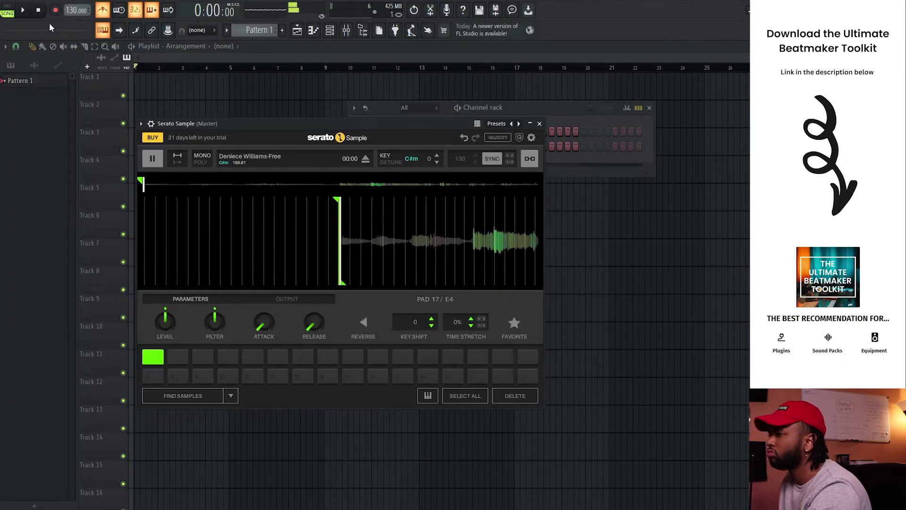
click(22, 10)
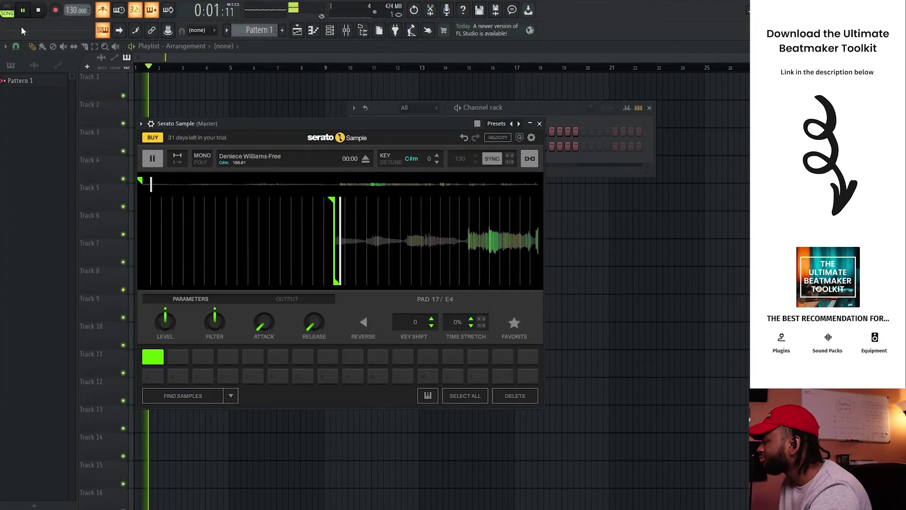
Set the project tempo to 160 BPM.
right_click(72, 12)
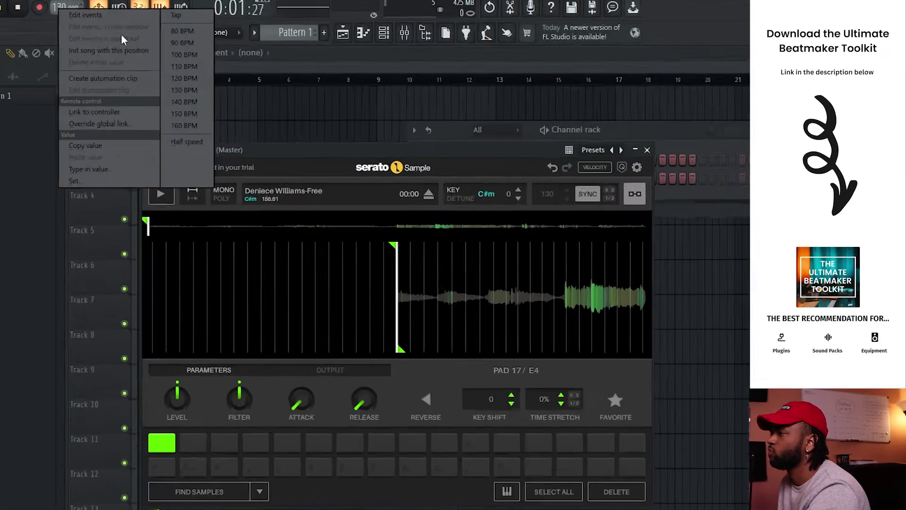
click(178, 115)
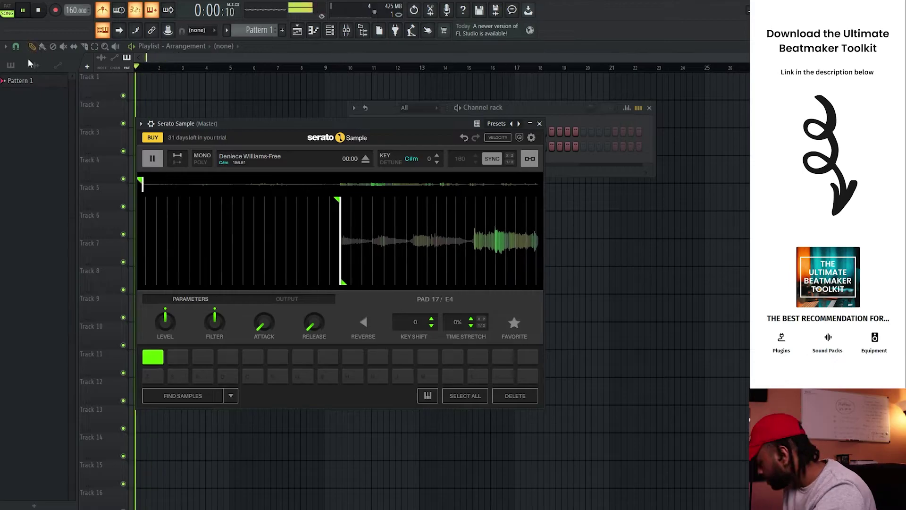
Place pad 18's cue point about 4 seconds into the sample and audition it together with pad 17.
key(r)
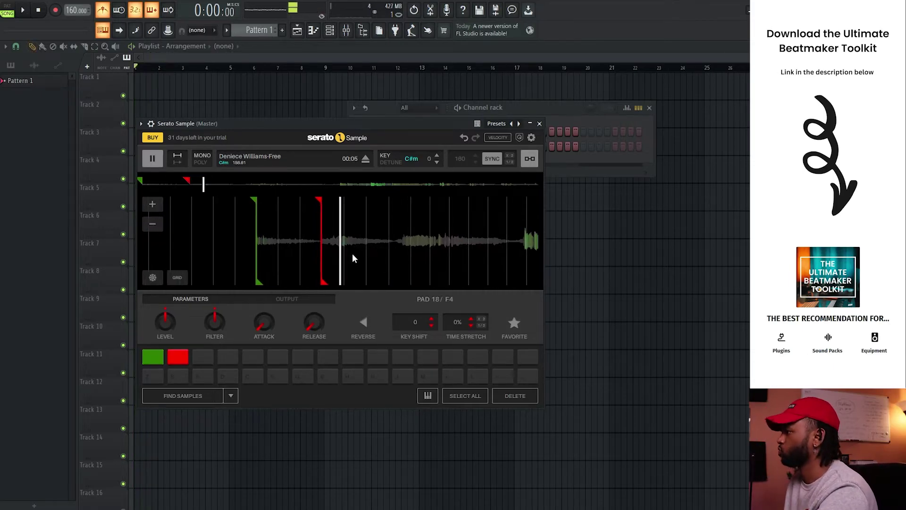
key(r)
key(r)
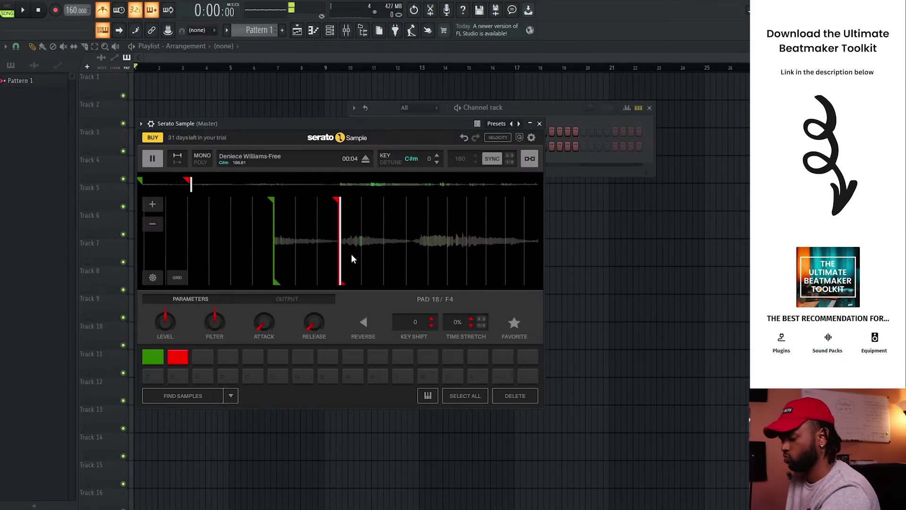
key(e)
key(r)
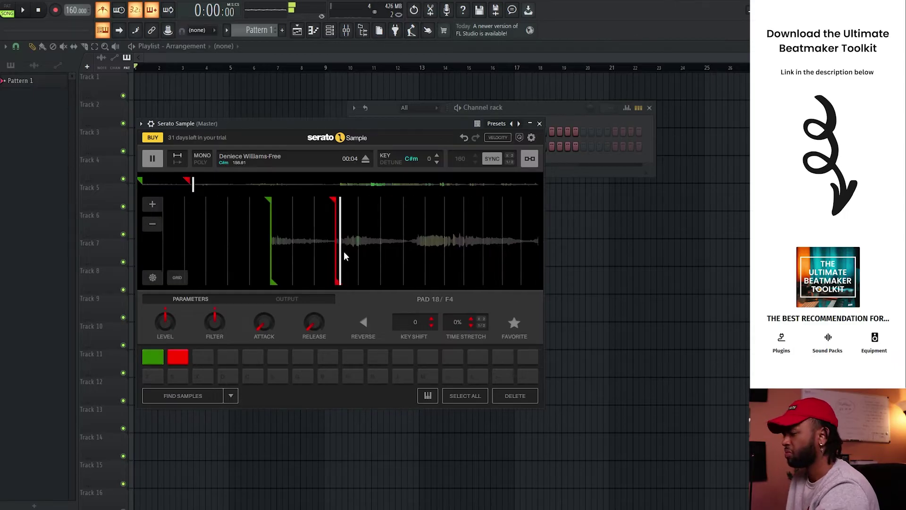
Play through pads 17 and 18 and place pad 20's cue point about 10 seconds into the sample.
key(e)
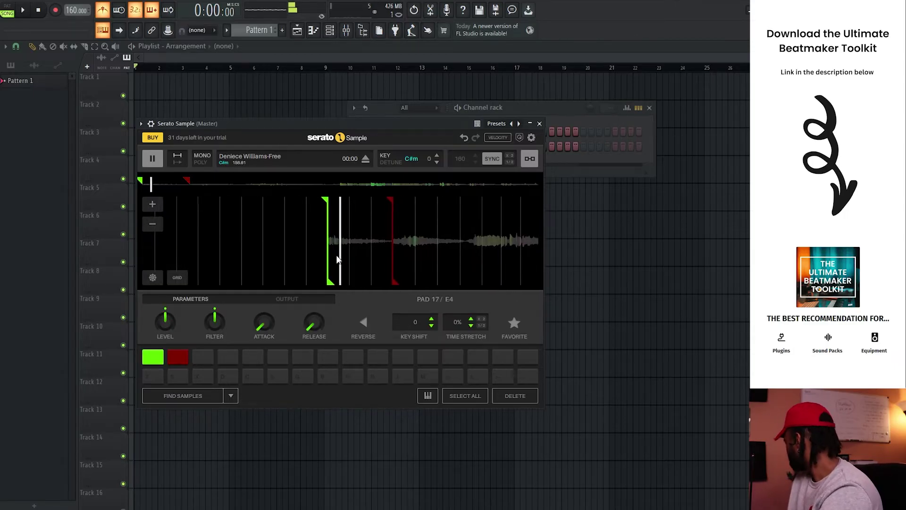
key(r)
key(t)
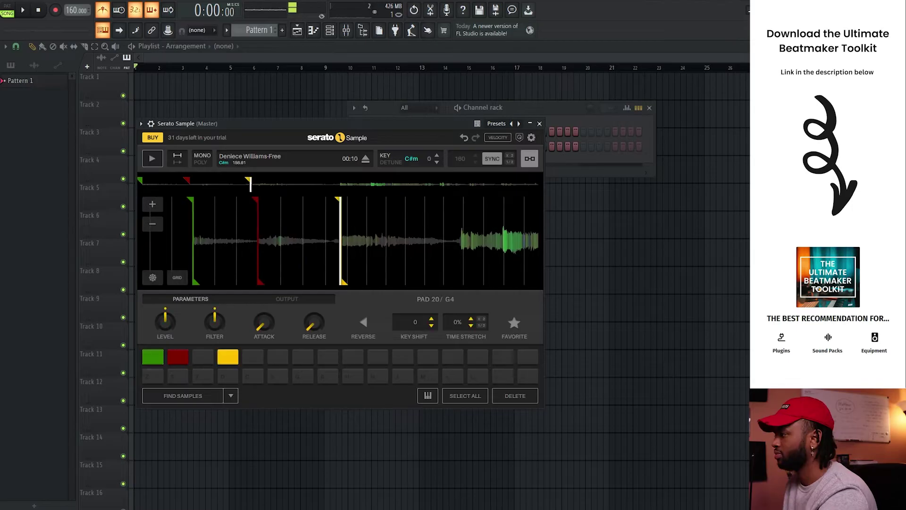
key(t)
scroll(347, 255, up, 3)
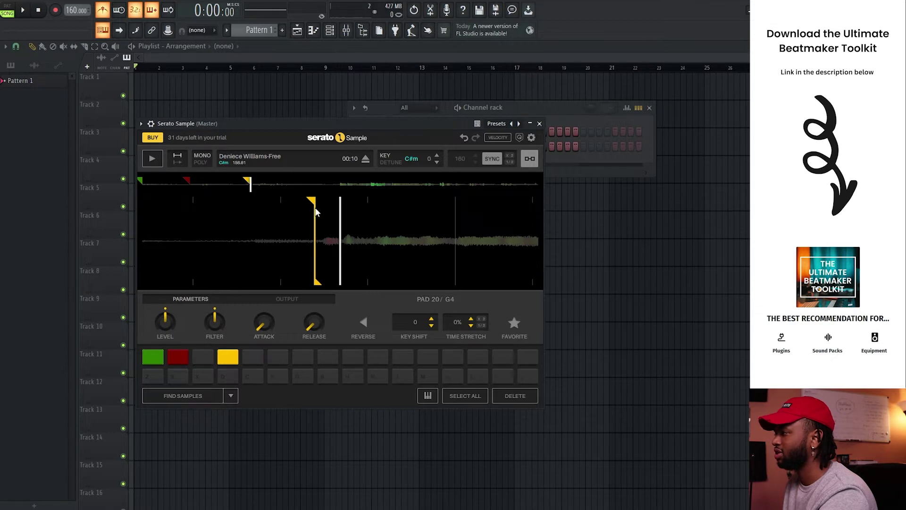
Audition the chop on pad 20 repeatedly from its cue point about 10 seconds into the sample.
scroll(344, 250, down, 3)
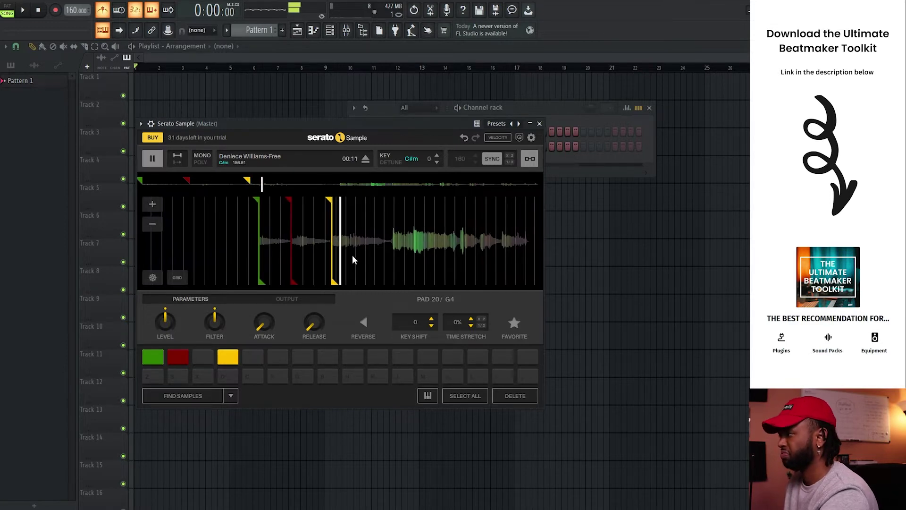
key(t)
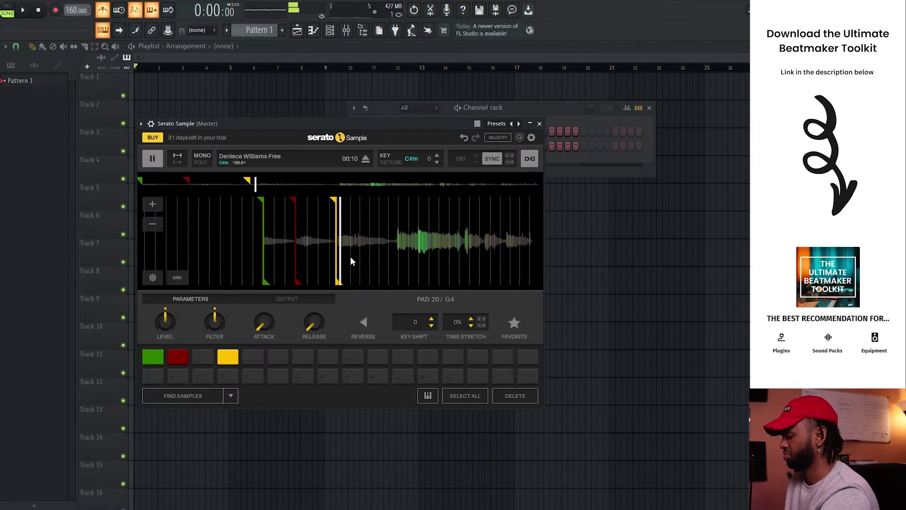
key(t)
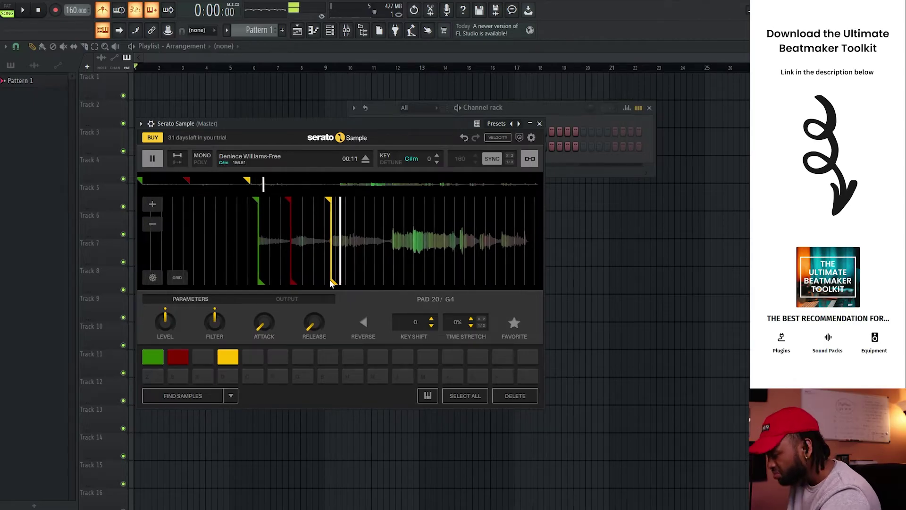
Place pad 22's cue point about 12 seconds into the sample and audition it.
key(space)
scroll(343, 264, up, 3)
drag(362, 233, 336, 233)
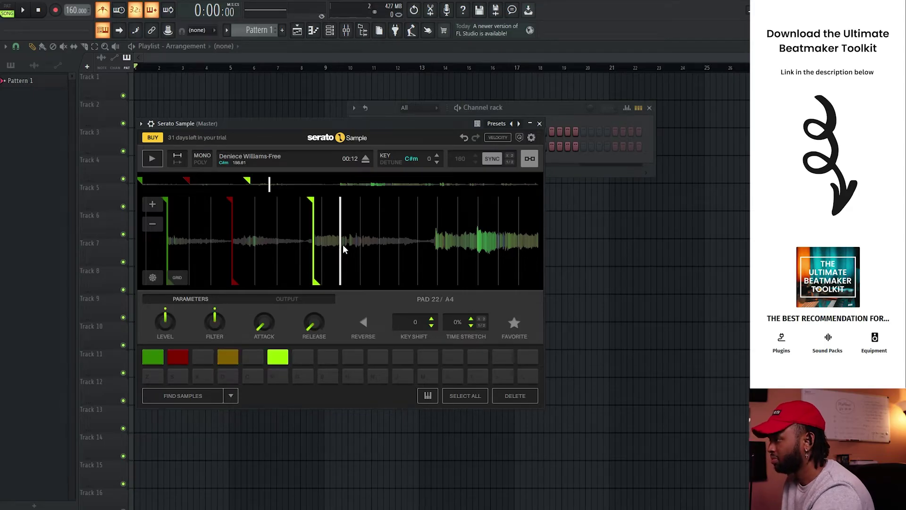
key(d)
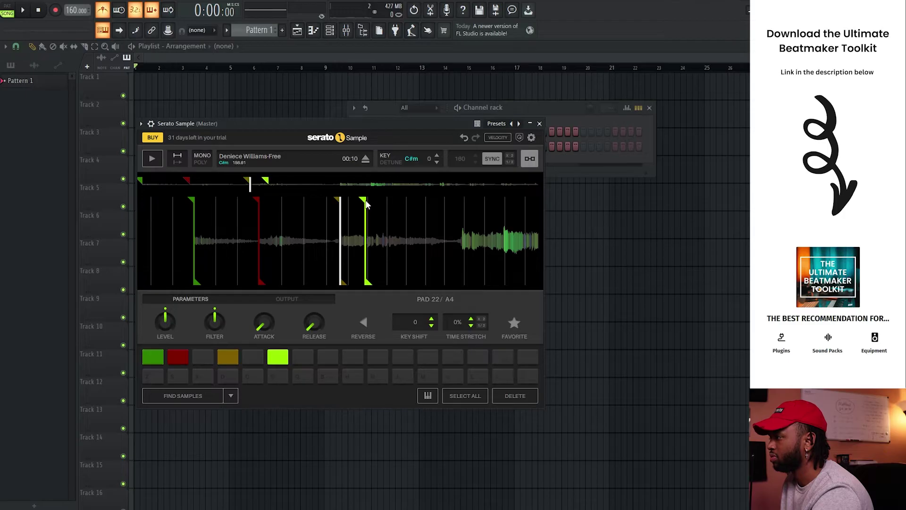
key(d)
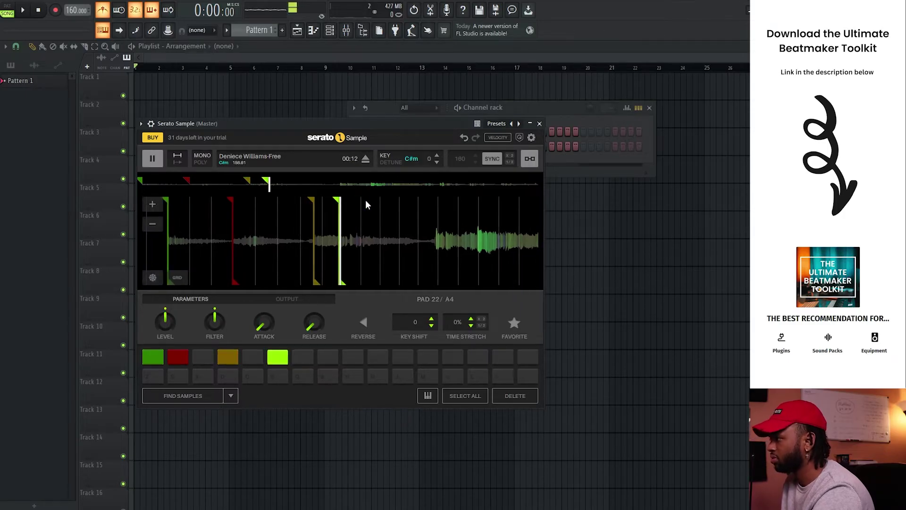
Fine-tune pad 22's cue point by moving it slightly later in the waveform, at about 12 seconds.
scroll(331, 232, up, 3)
key(v)
key(v)
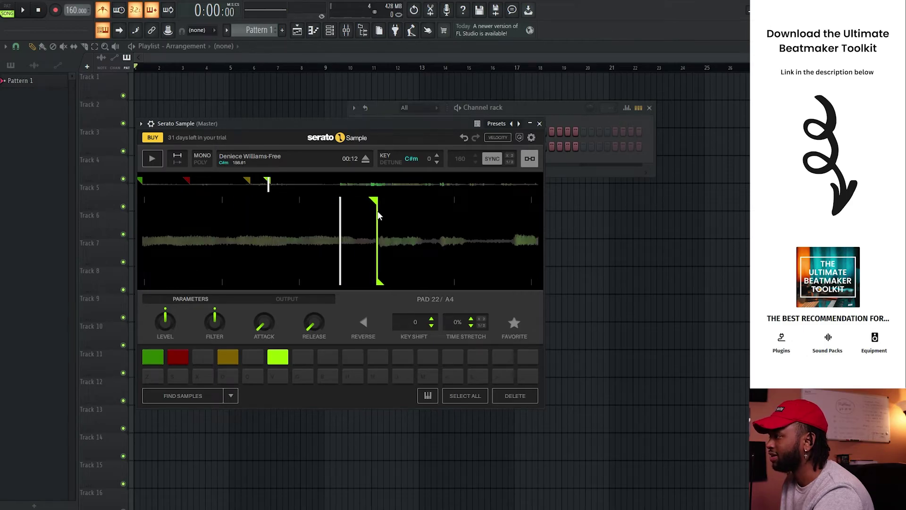
scroll(378, 214, down, 3)
Play pads 20 and 22 alternately to check how the two chops follow each other.
key(d)
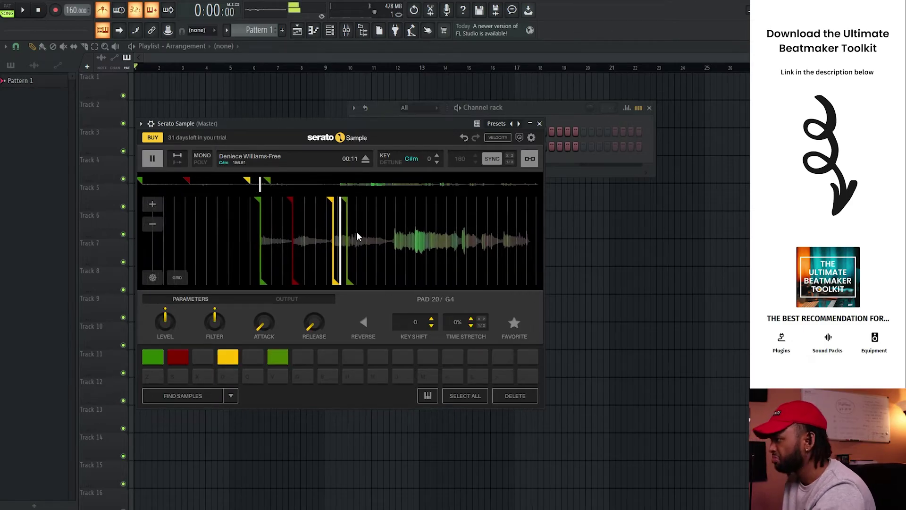
key(v)
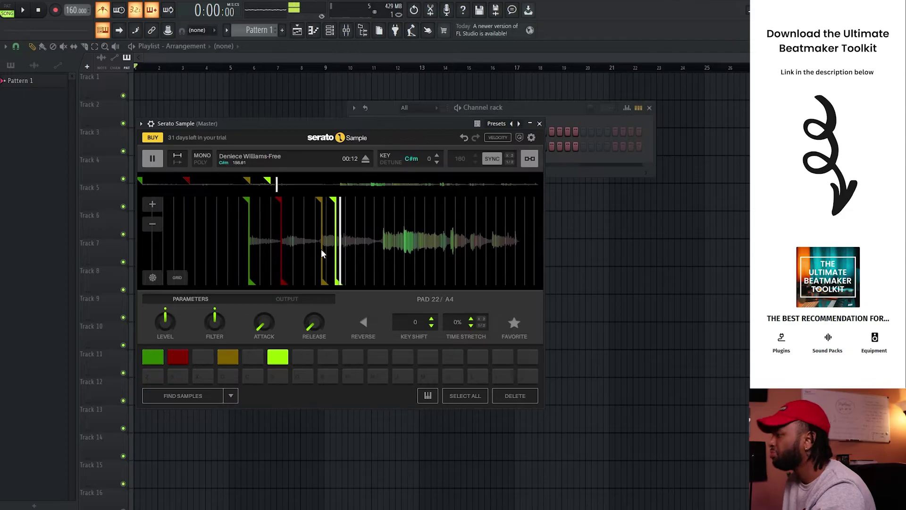
key(d)
scroll(361, 238, up, 2)
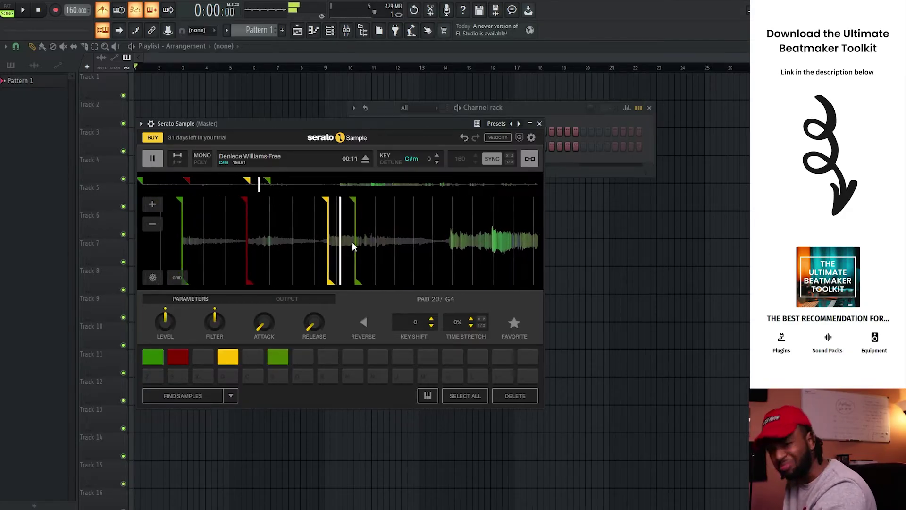
key(v)
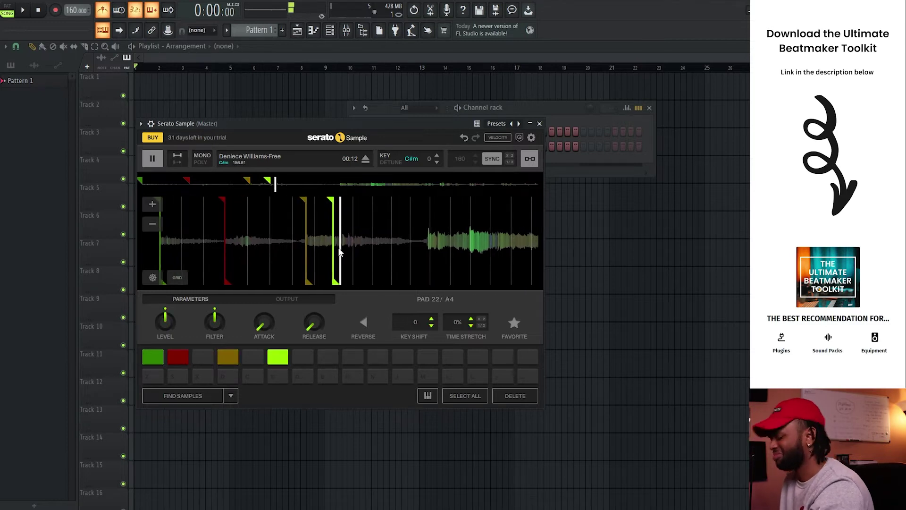
Assign pad 15 a cue point at pad 20's position, about 10 seconds into the sample.
key(t)
key(t)
key(w)
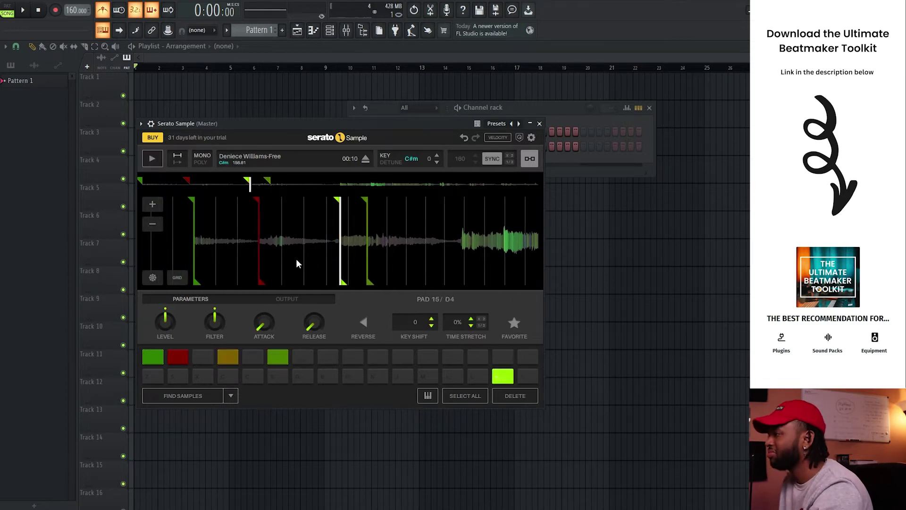
Play pads 17, 18, 20 and 22 in varying order to audition the chops as a melody.
key(slash)
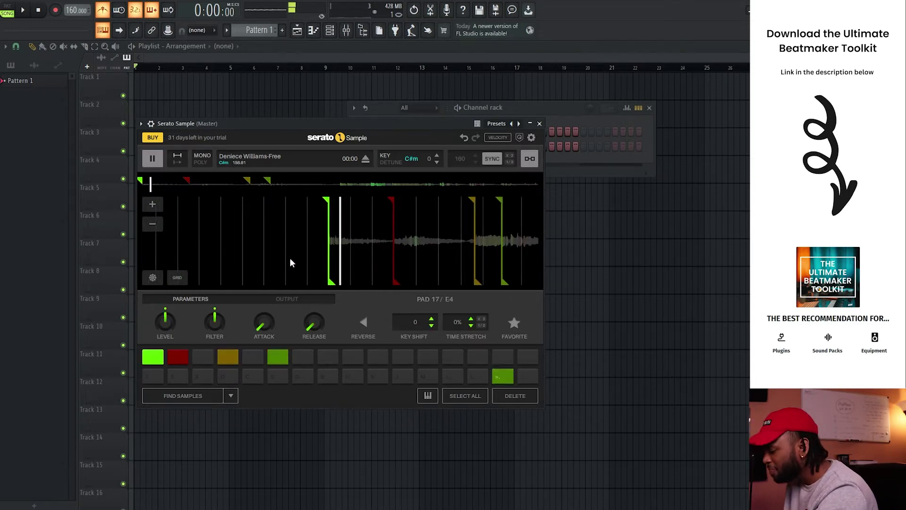
key(r)
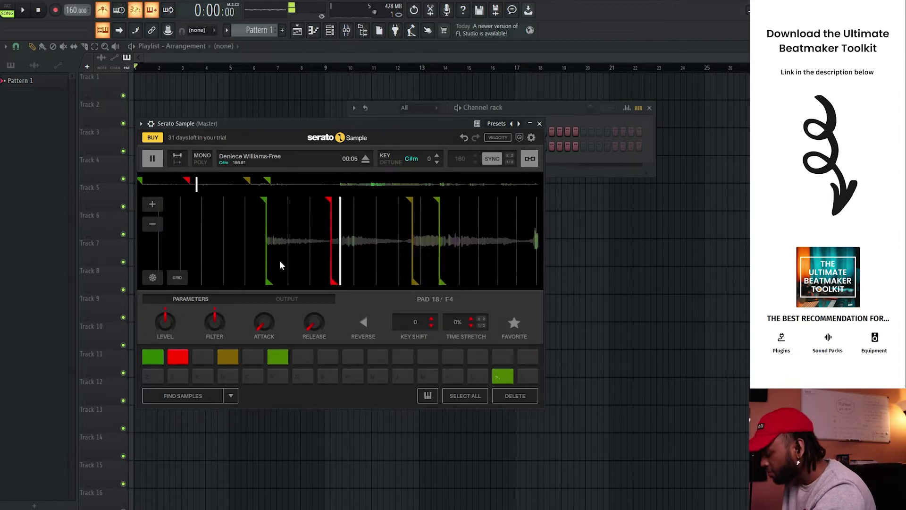
key(t)
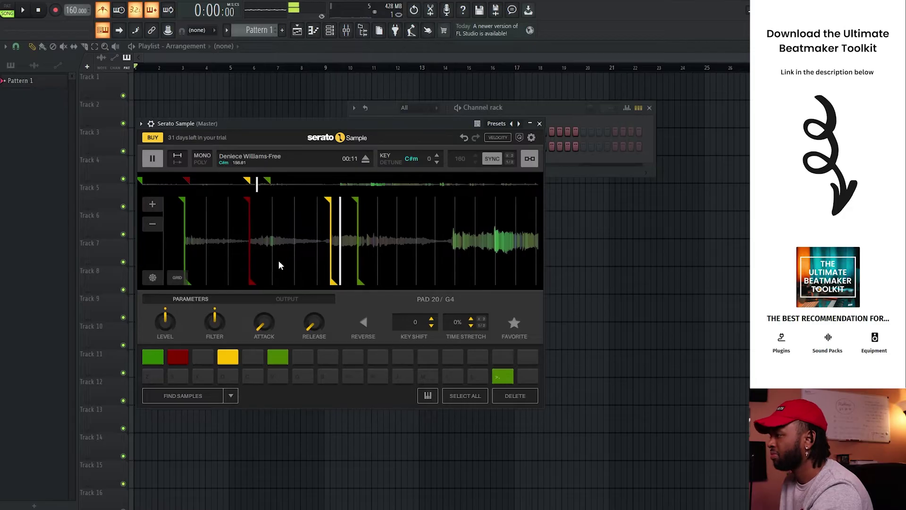
key(r)
key(y)
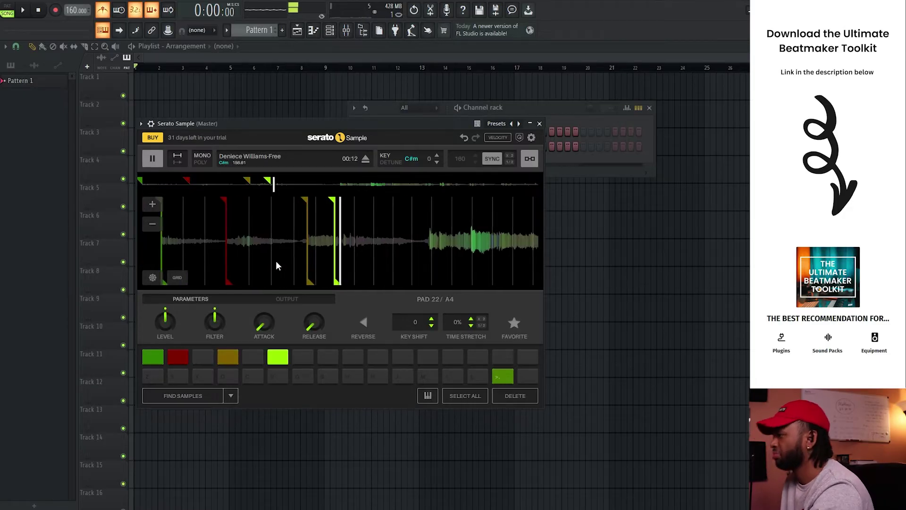
key(t)
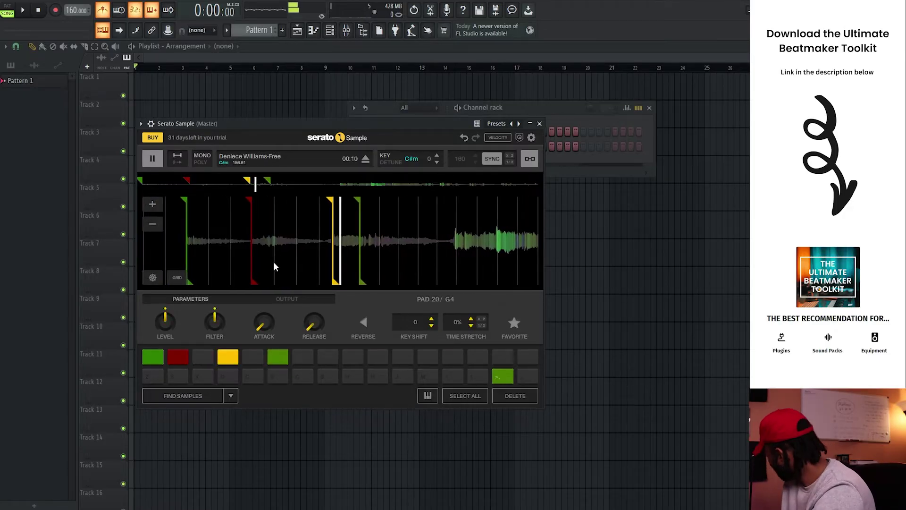
key(y)
key(t)
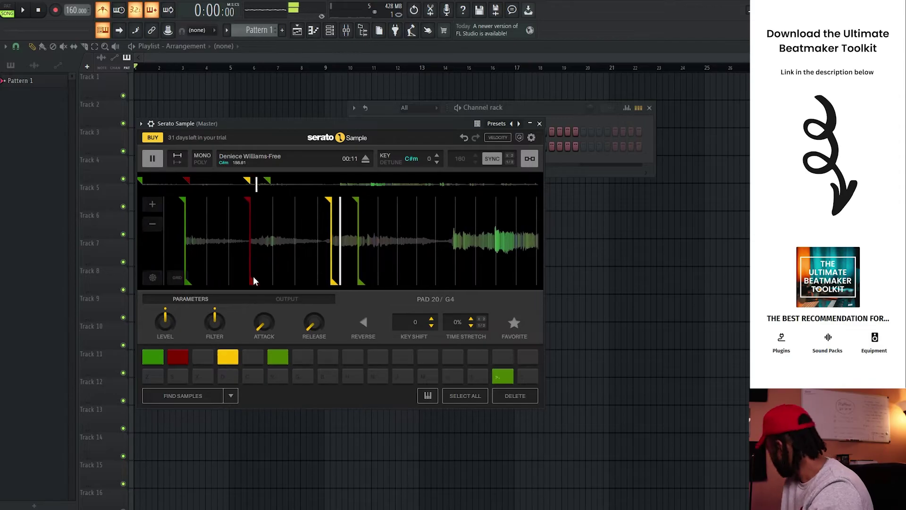
key(y)
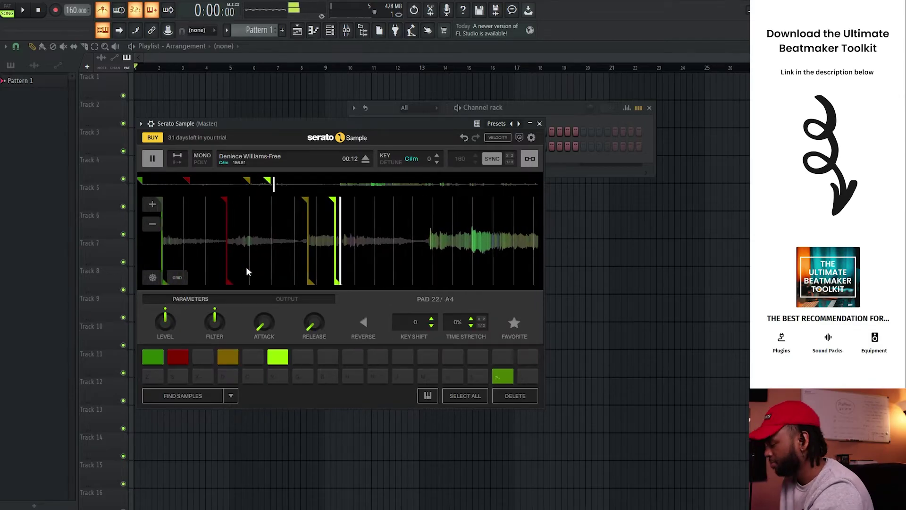
key(r)
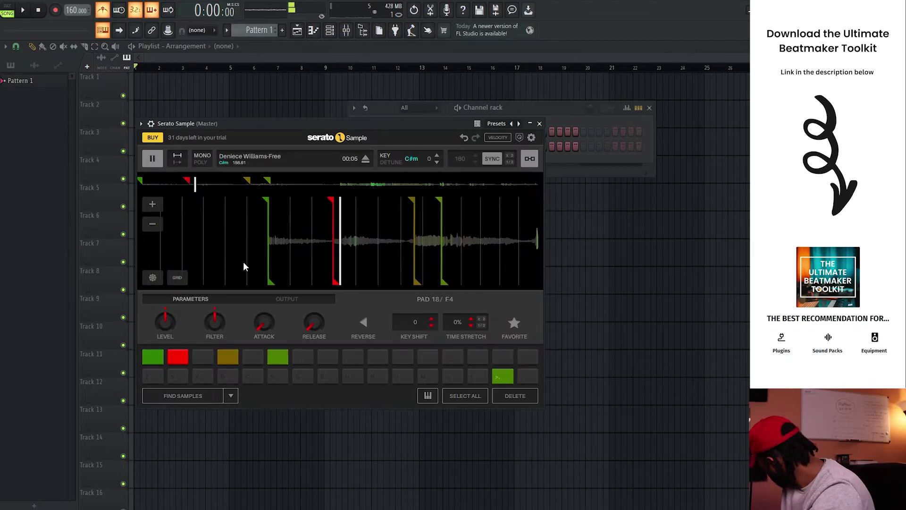
key(t)
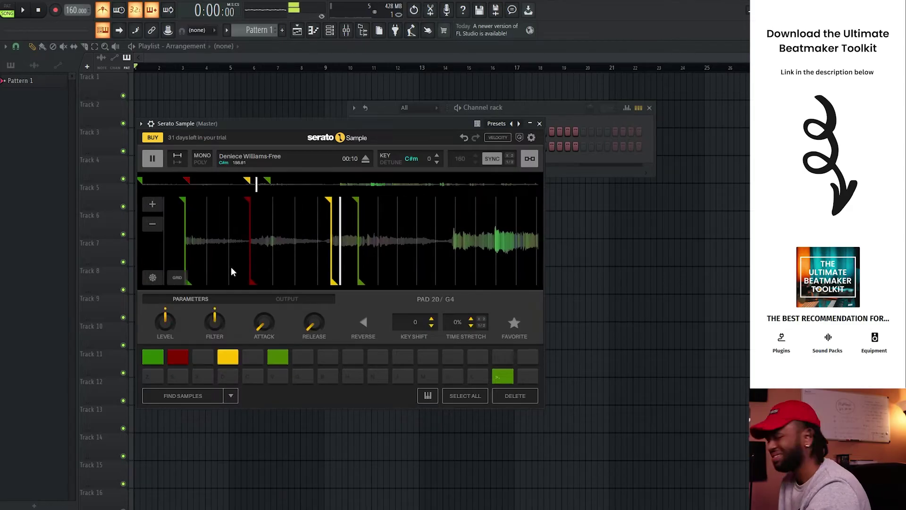